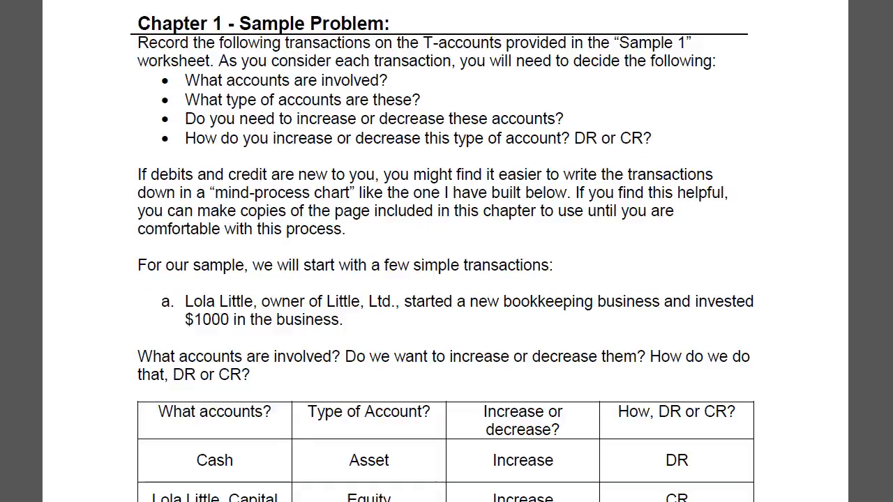
# Total the trial balance's Debits column in AA17 with =SUM(AA8:AA16).
pyautogui.scroll(-4, 447, 251)
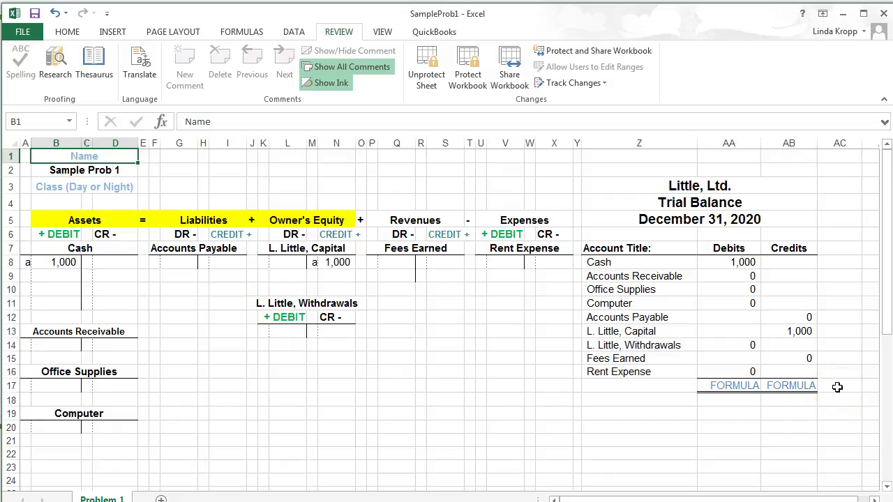
pyautogui.click(743, 386)
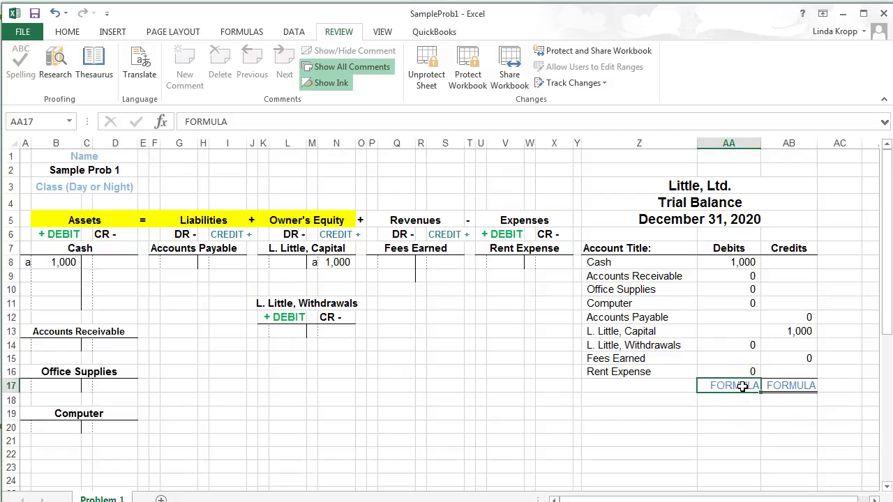
pyautogui.write('=')
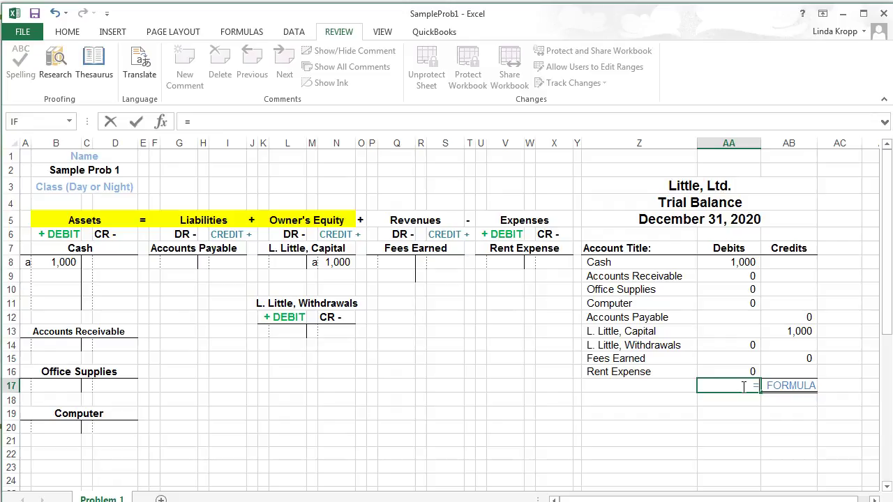
pyautogui.write('SUM')
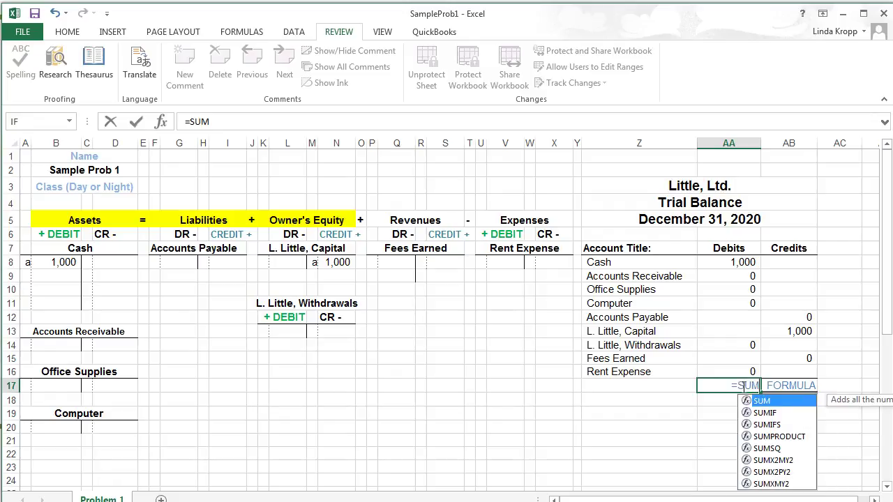
pyautogui.write('(')
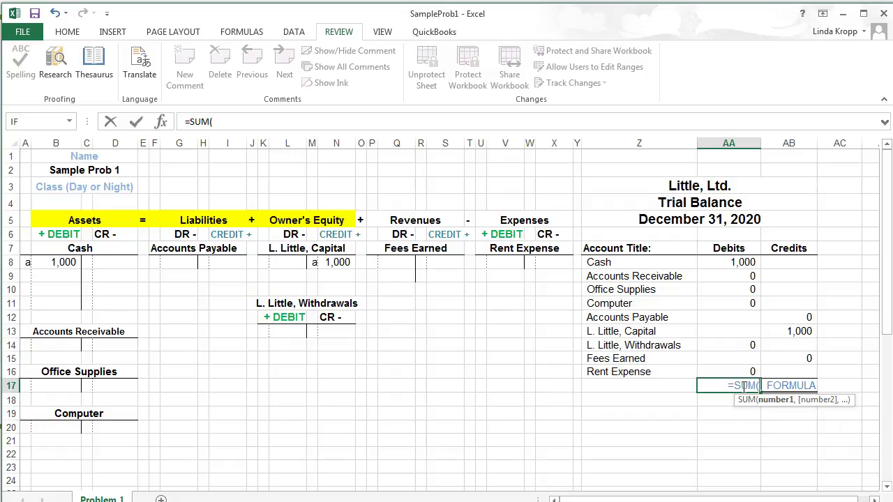
pyautogui.click(744, 369)
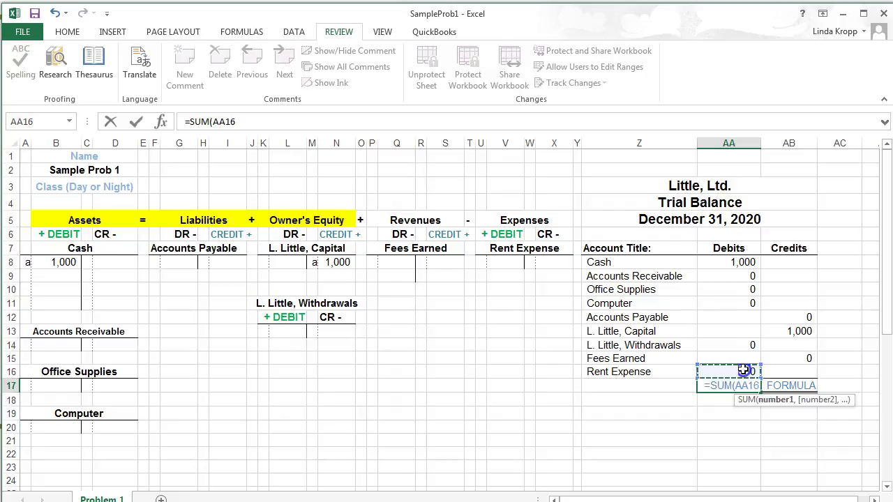
pyautogui.moveTo(744, 369); pyautogui.dragTo(726, 263)
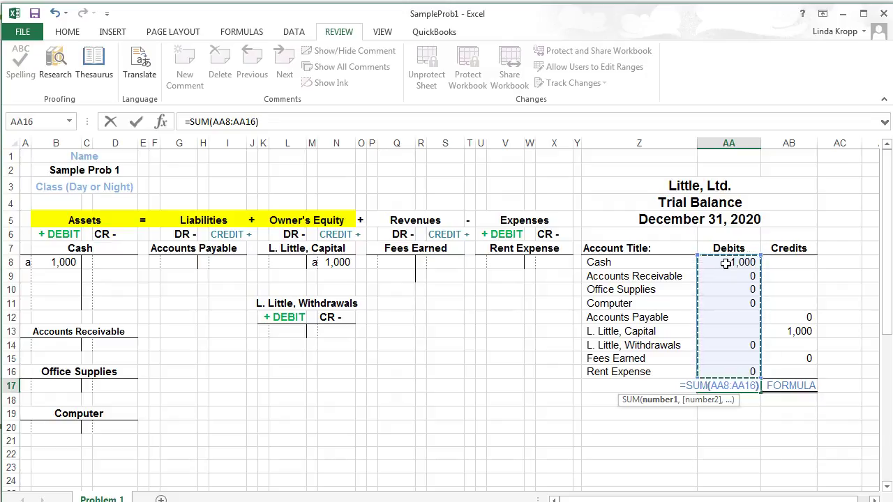
pyautogui.write(')')
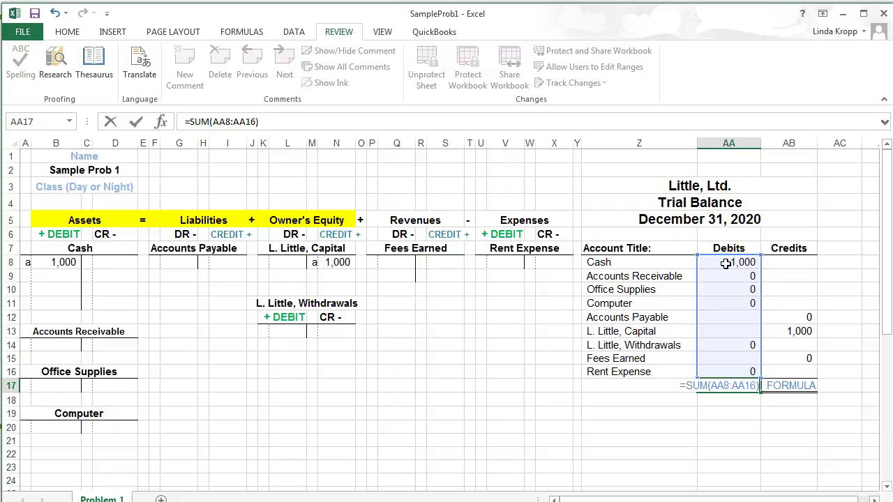
pyautogui.press('Return')
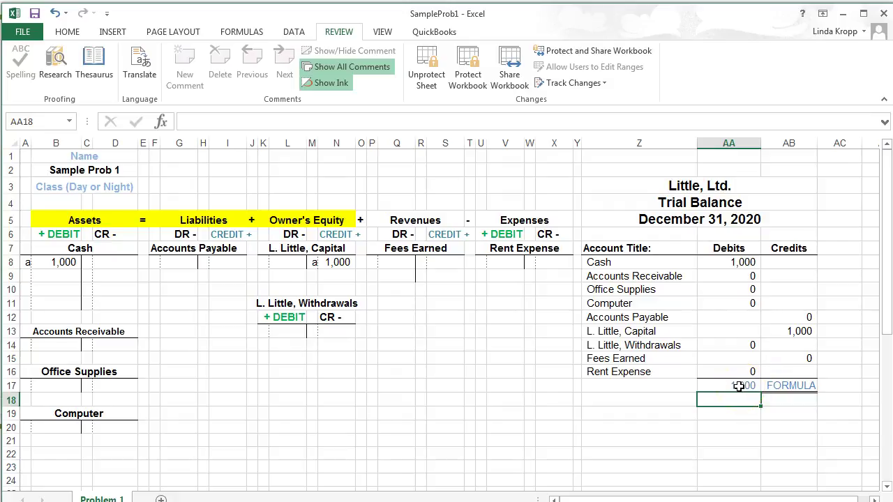
# Total the trial balance's Credits column in AB17 with =SUM(AB8:AB16).
pyautogui.click(794, 388)
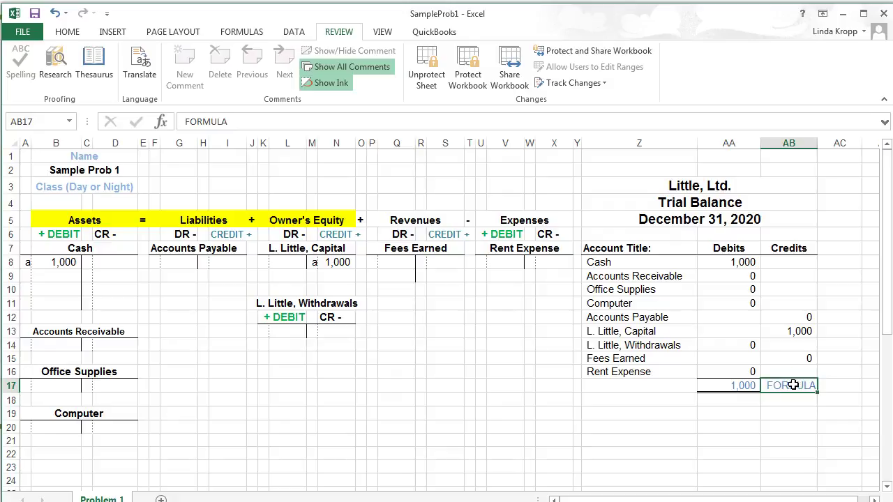
pyautogui.write('=sum')
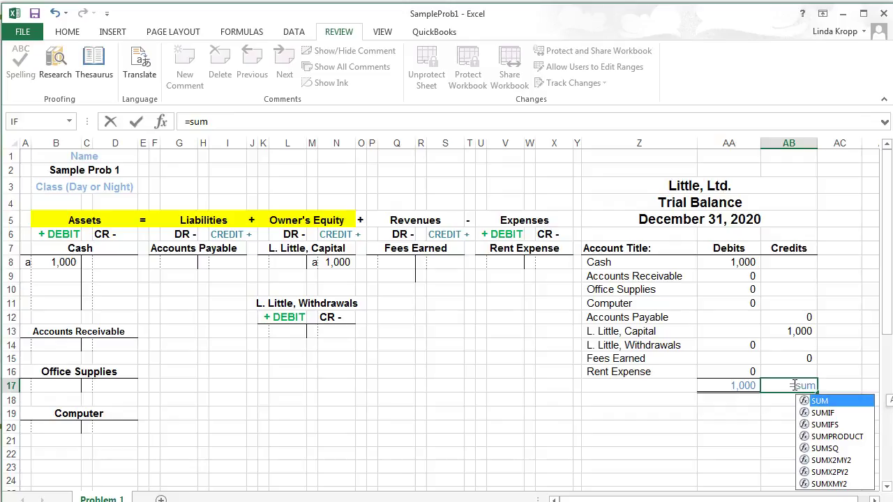
pyautogui.write('(')
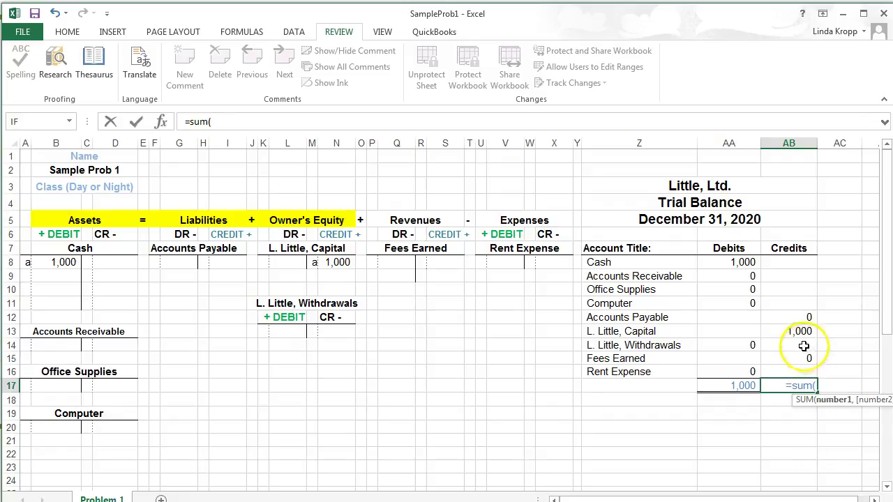
pyautogui.moveTo(800, 370); pyautogui.dragTo(798, 262)
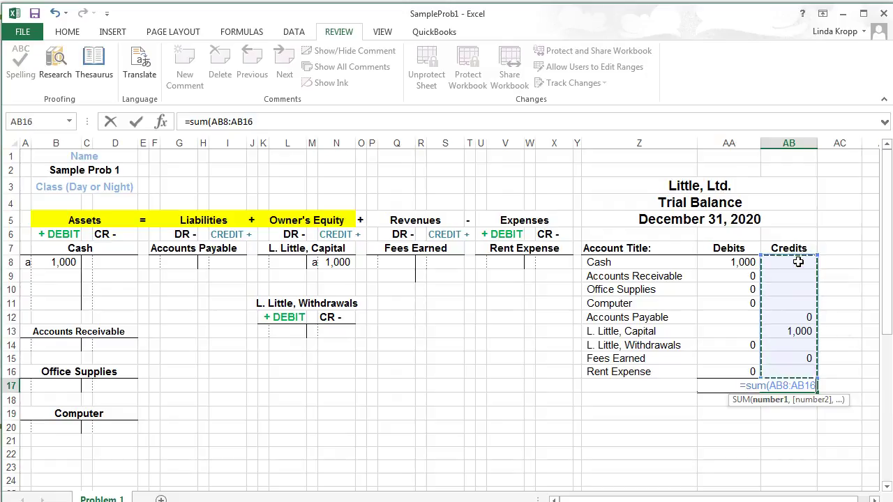
pyautogui.write(')')
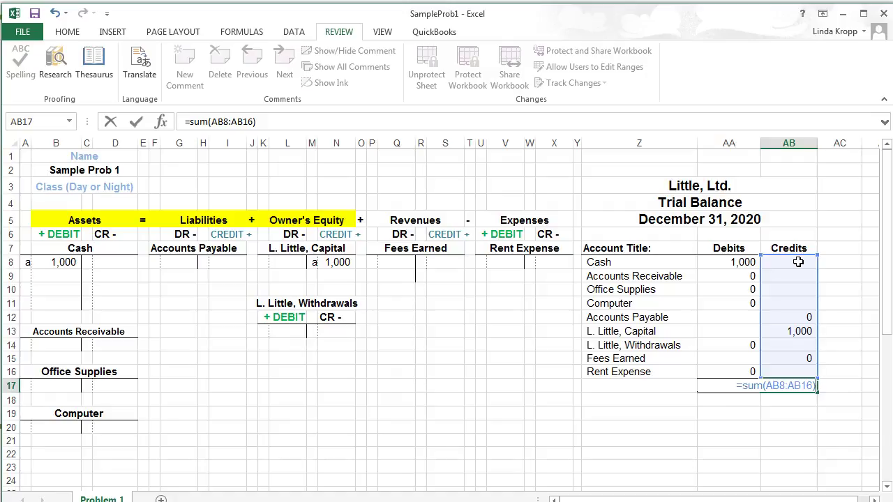
pyautogui.press('Return')
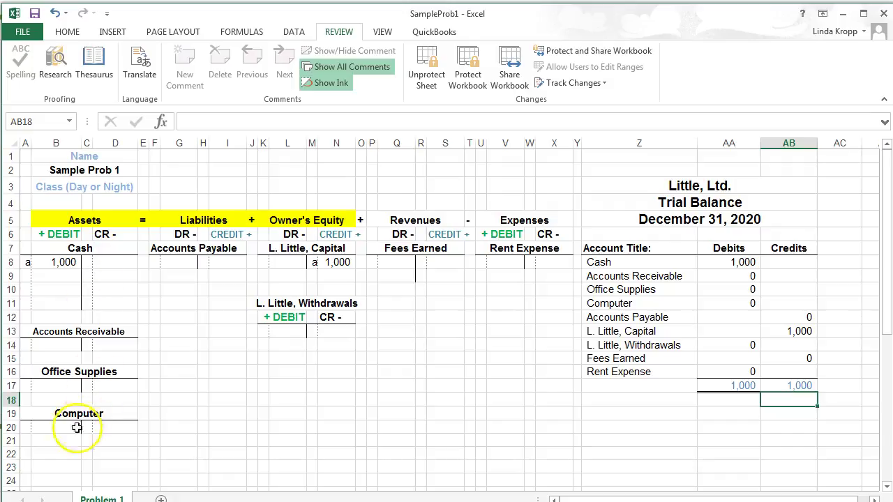
# Record transaction b in the T-accounts as a 400 debit to Computer and a 400 credit to Cash, labelling both entries b.
pyautogui.click(28, 428)
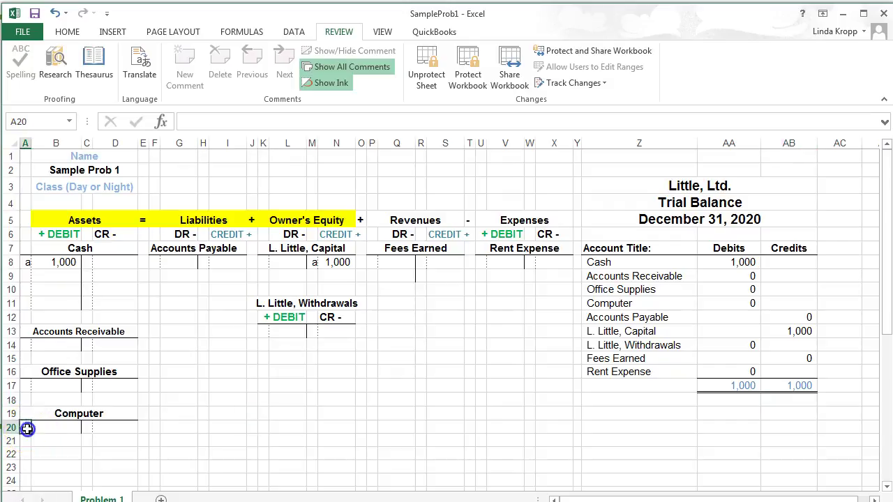
pyautogui.write('b')
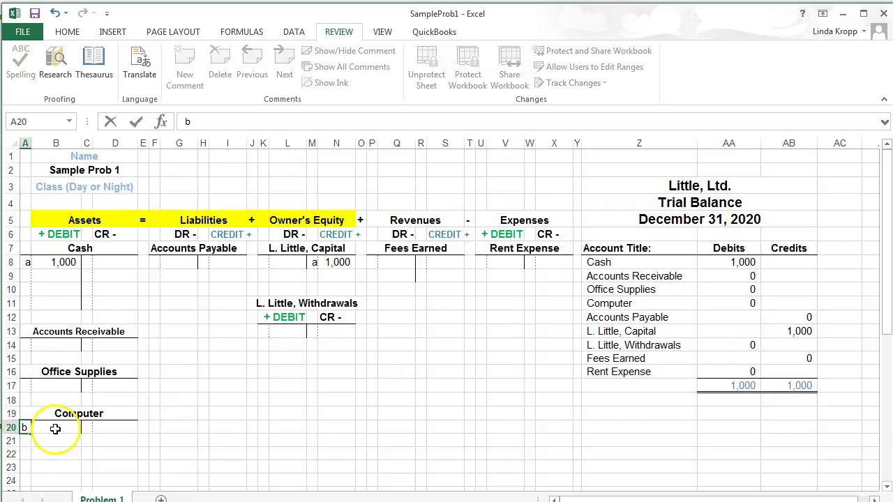
pyautogui.click(55, 428)
pyautogui.write('400')
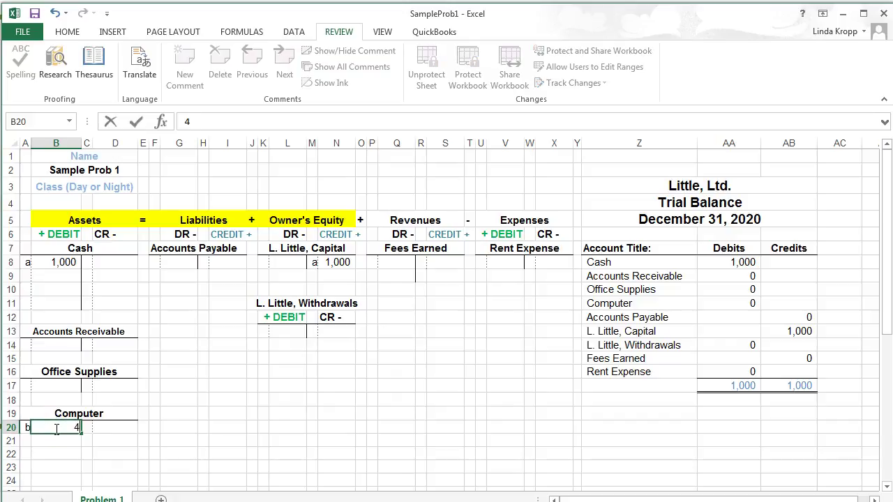
pyautogui.click(88, 263)
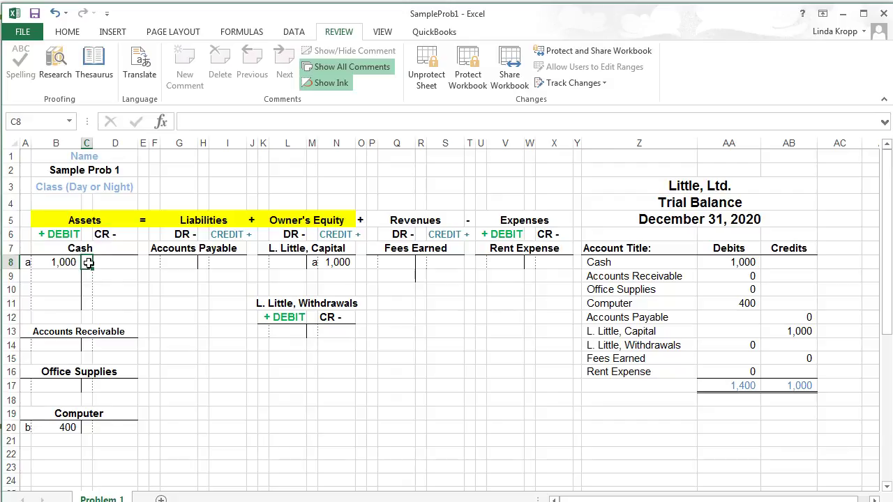
pyautogui.write('b')
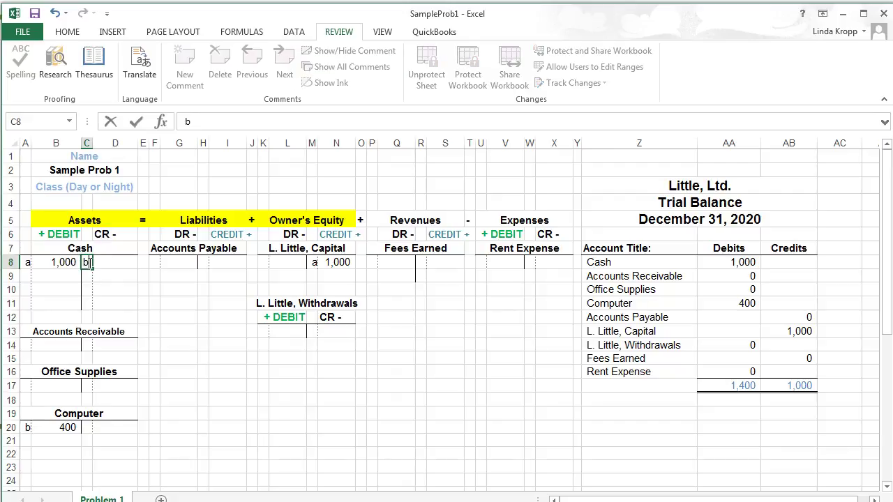
pyautogui.click(108, 264)
pyautogui.write('400')
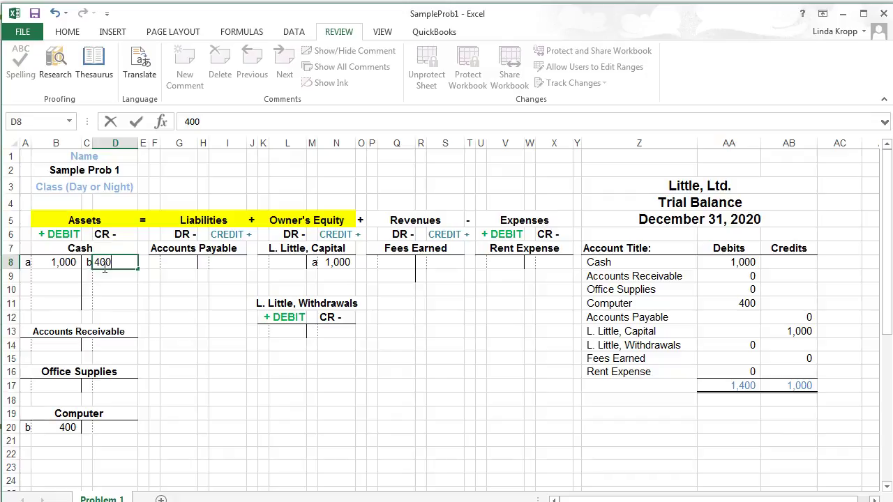
pyautogui.press('Return')
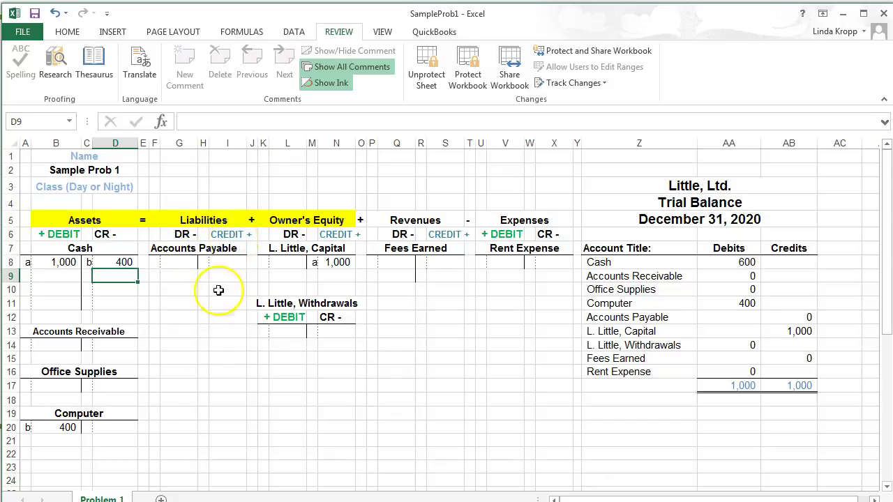
# Record transaction c as a 100 debit to Office Supplies and a 100 credit to Accounts Payable, labelling both entries c.
pyautogui.click(27, 387)
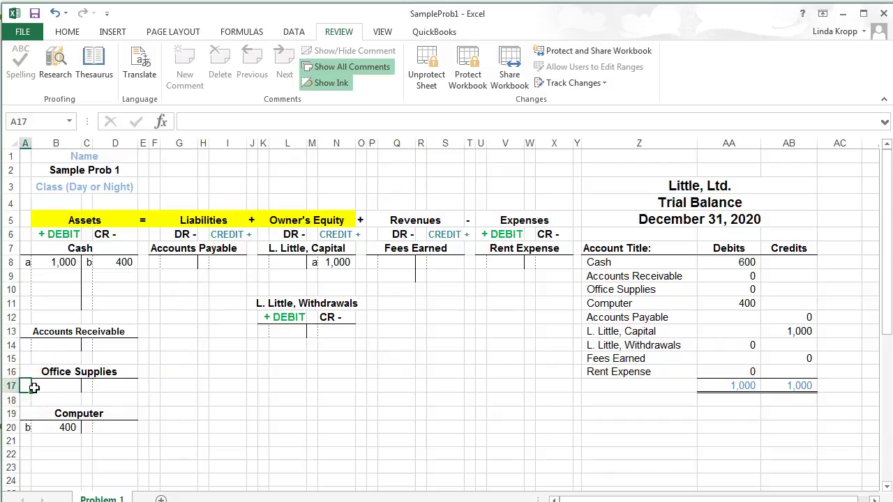
pyautogui.write('c')
pyautogui.press('Tab')
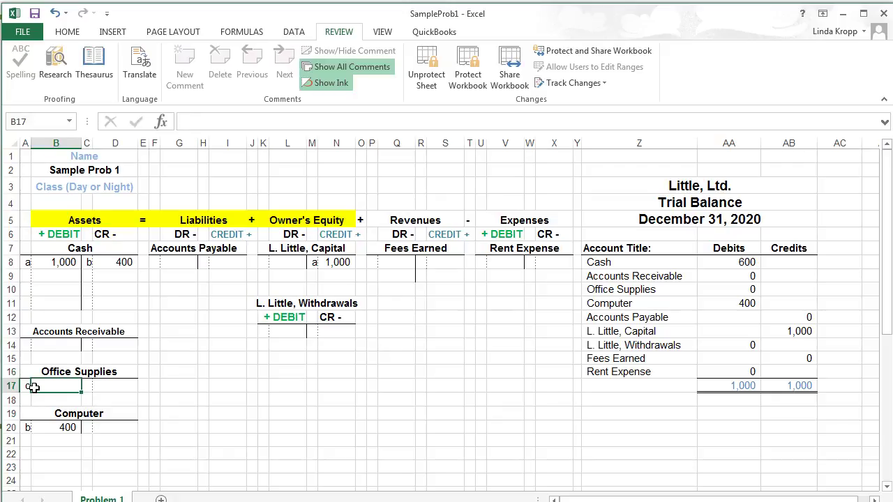
pyautogui.write('100')
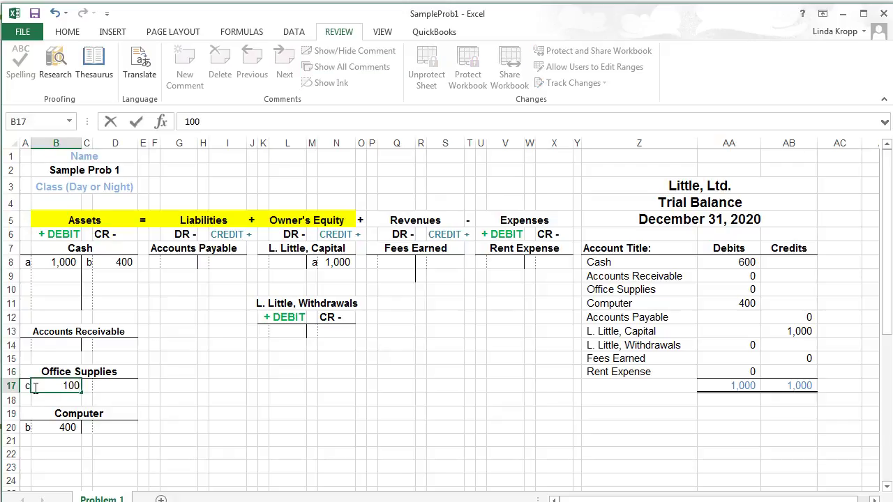
pyautogui.click(202, 261)
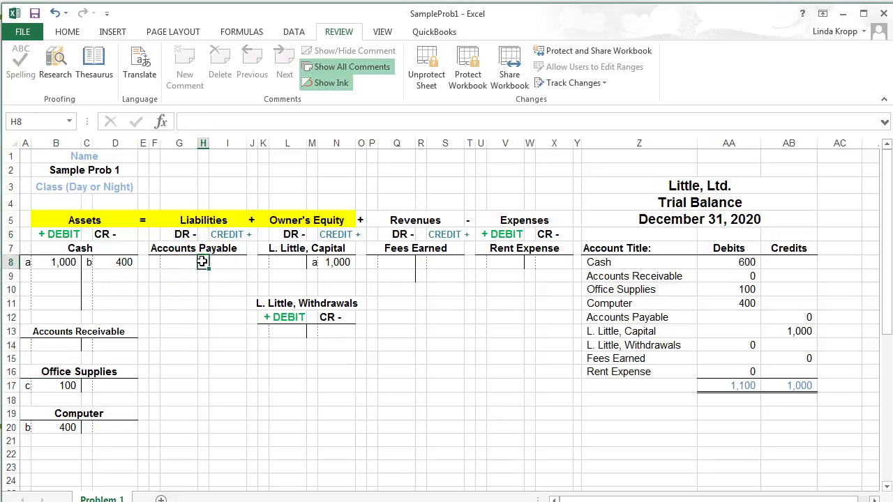
pyautogui.write('c')
pyautogui.click(225, 265)
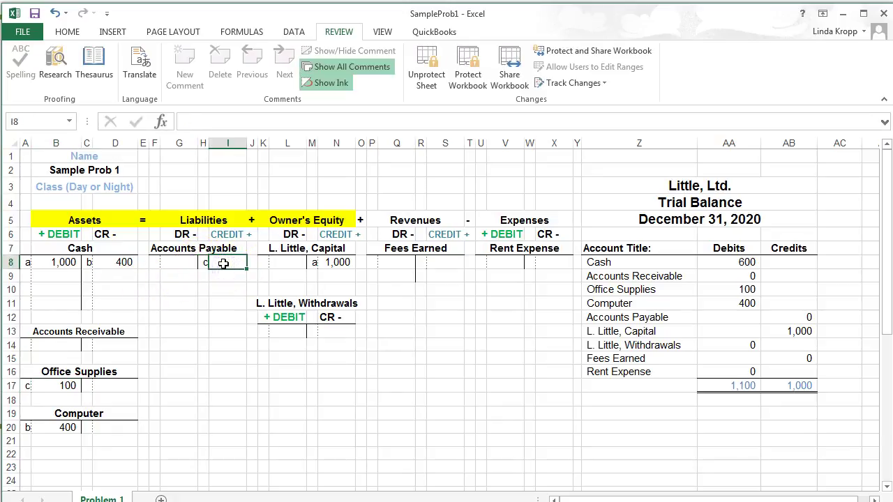
pyautogui.write('100')
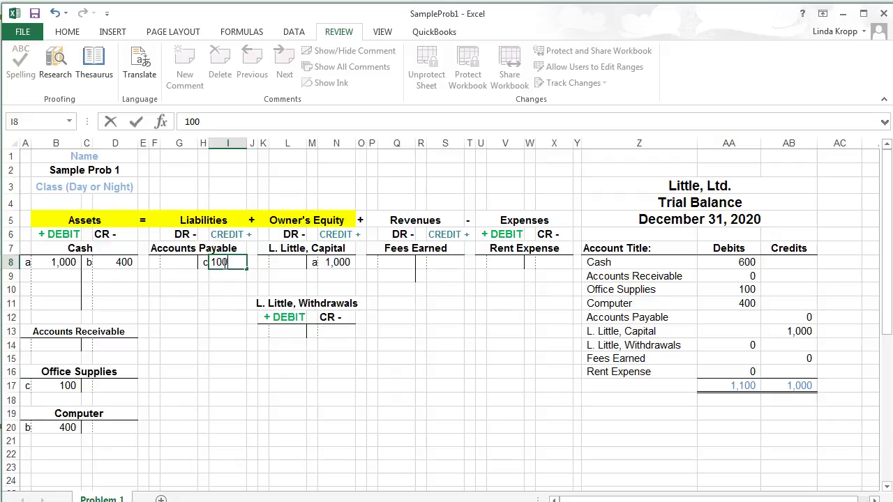
pyautogui.press('Return')
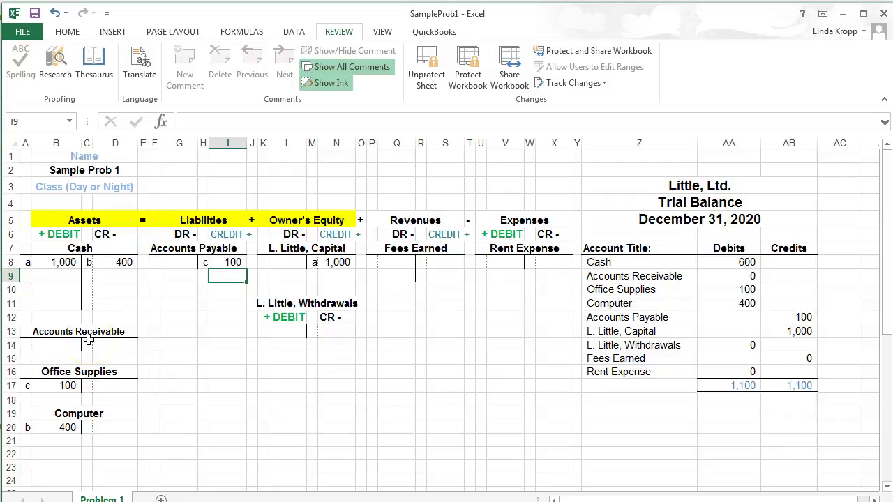
# Record transaction d as a 500 debit to Accounts Receivable and a 500 credit to Fees Earned, labelling both entries d.
pyautogui.click(25, 345)
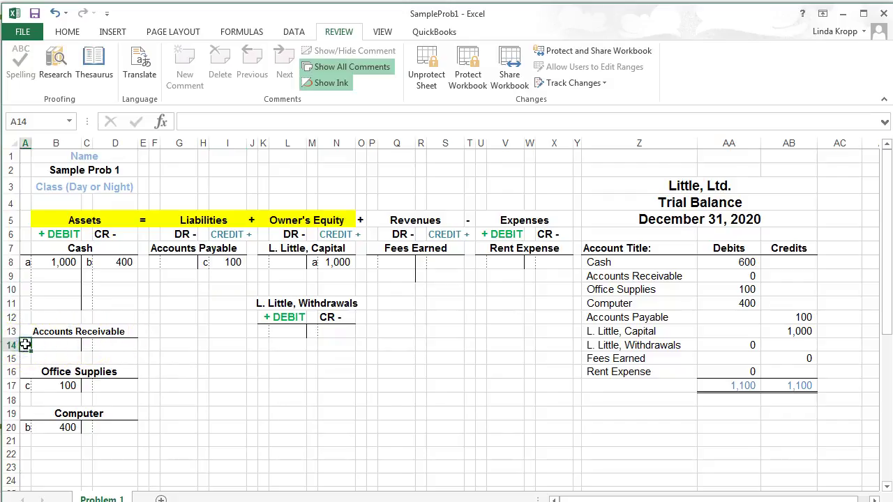
pyautogui.write('d')
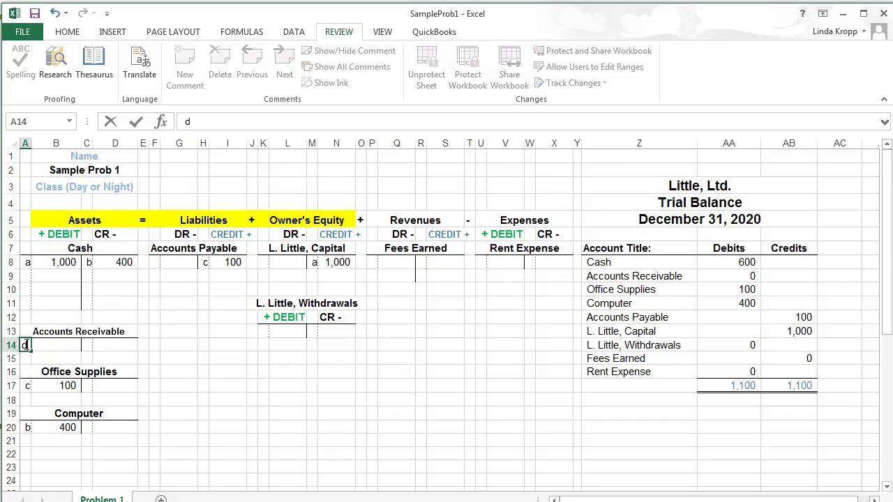
pyautogui.click(56, 346)
pyautogui.write('500')
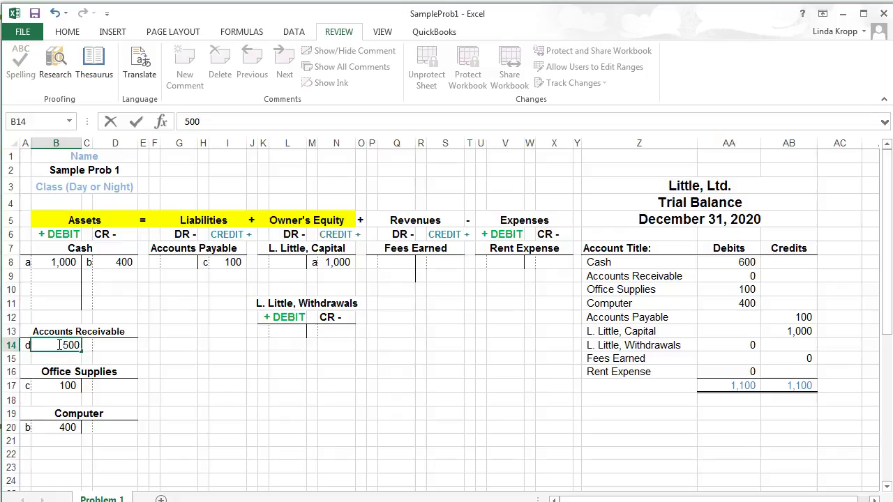
pyautogui.click(423, 263)
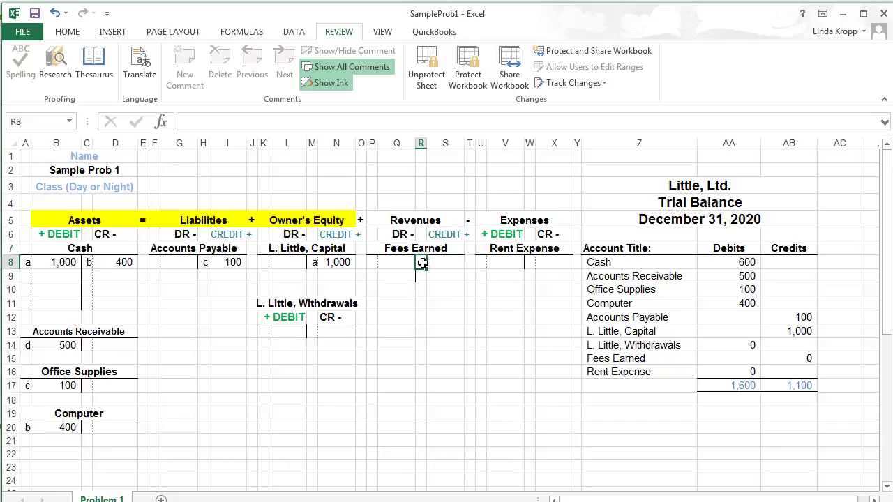
pyautogui.write('d')
pyautogui.click(444, 263)
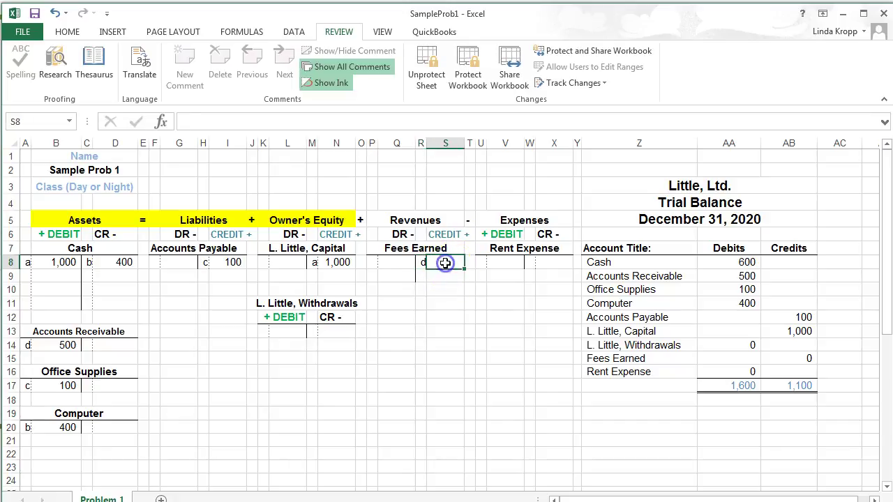
pyautogui.write('500')
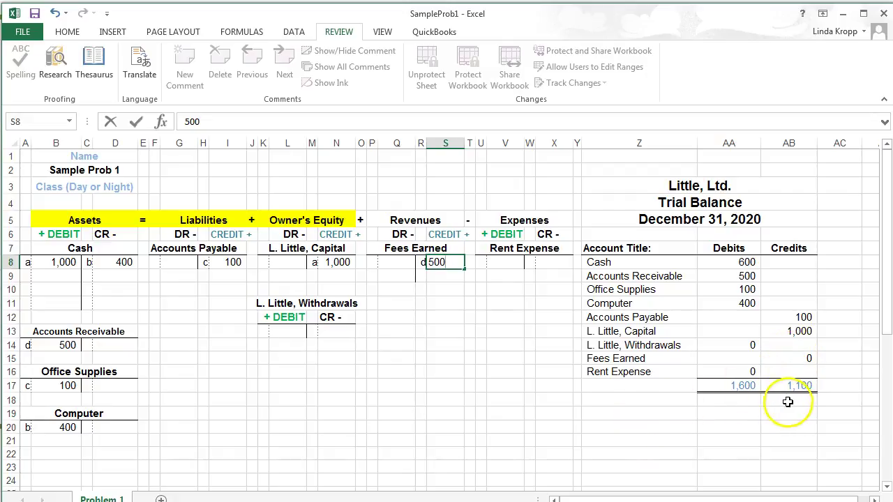
pyautogui.press('Return')
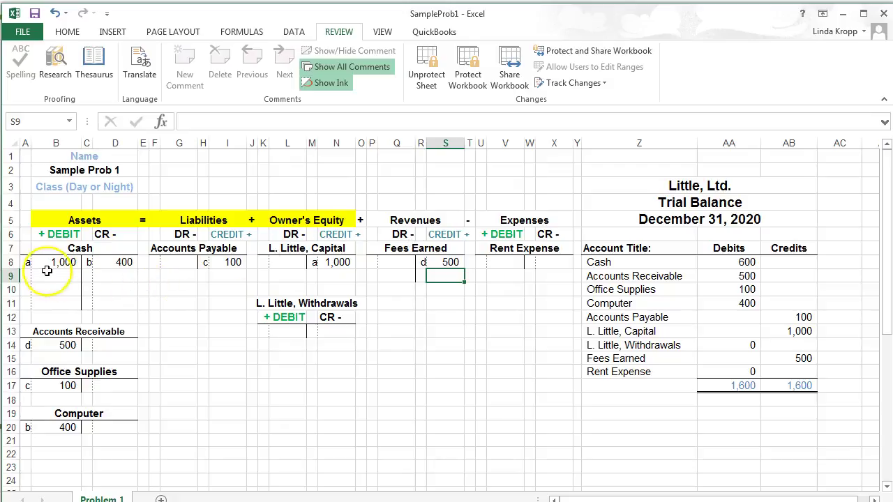
# Record transaction e as a 300 debit to Cash and a 300 credit to Fees Earned, labelling both entries e.
pyautogui.click(25, 276)
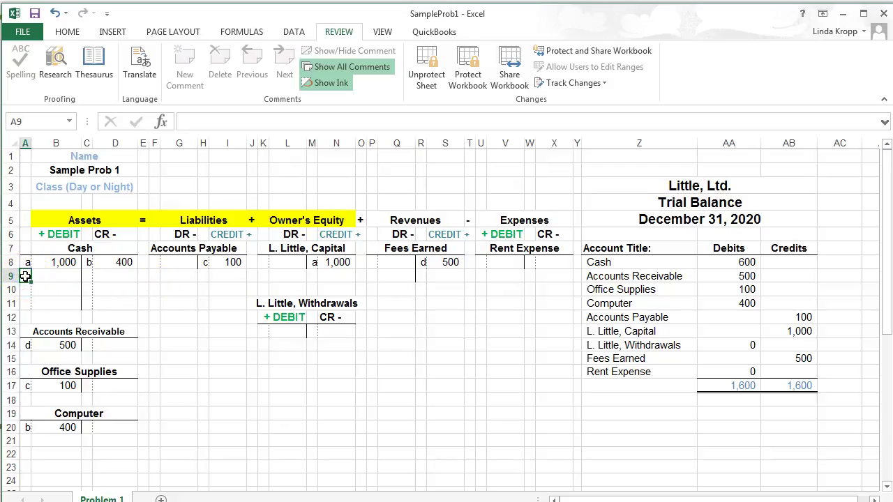
pyautogui.write('e')
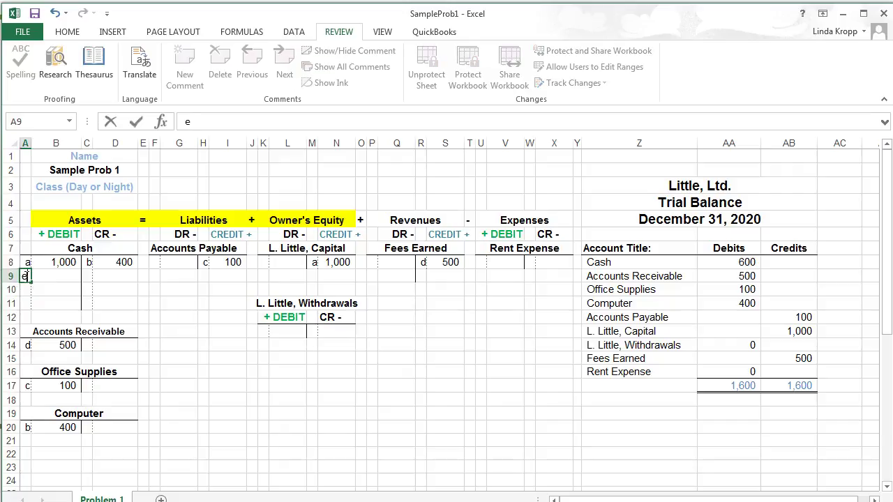
pyautogui.press('Tab')
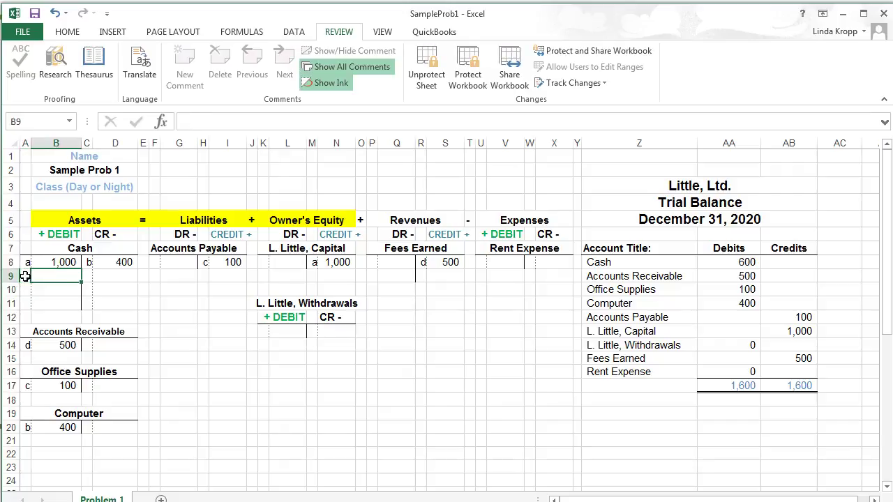
pyautogui.write('300')
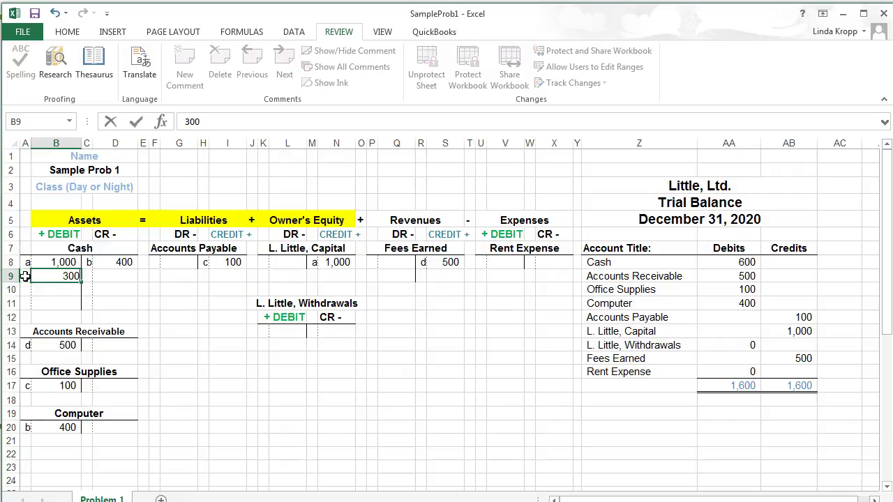
pyautogui.click(421, 276)
pyautogui.write('e')
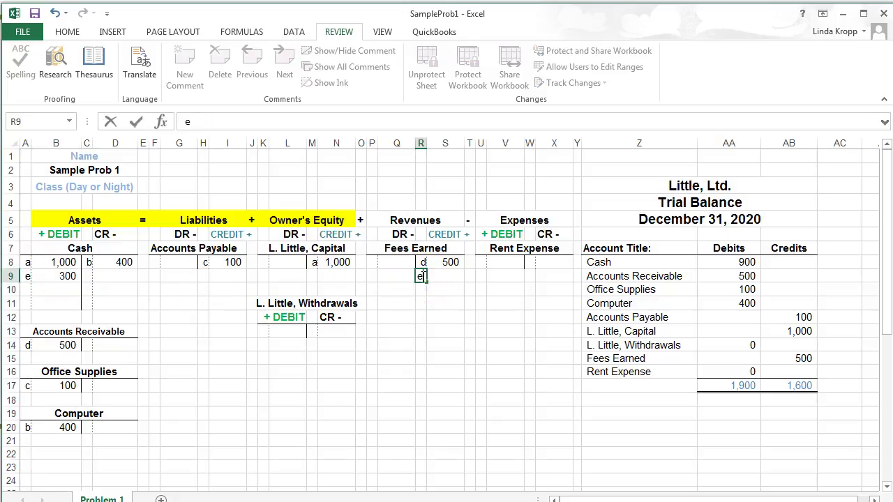
pyautogui.press('Tab')
pyautogui.write('300')
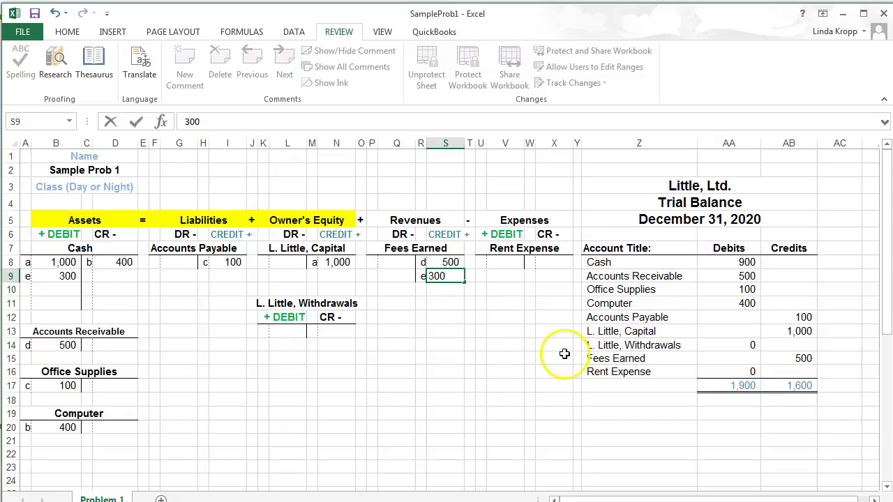
pyautogui.click(752, 429)
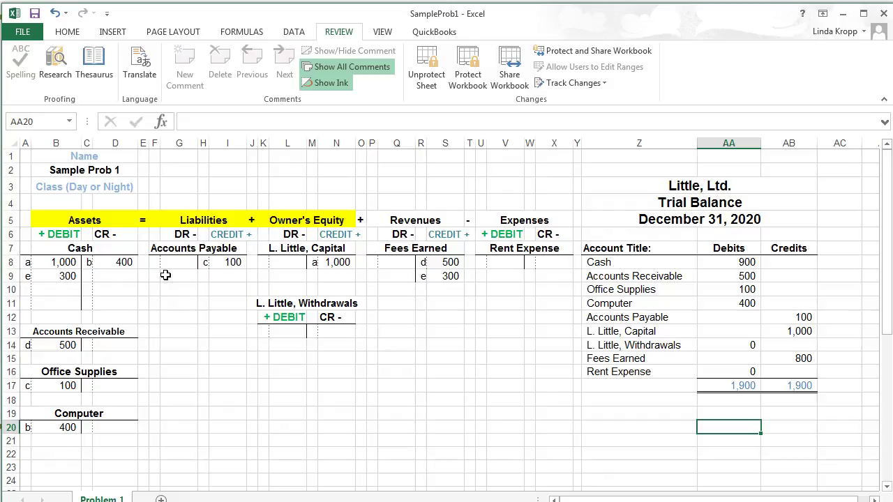
# Record transaction f as a 100 credit to Cash and a 100 debit to Accounts Payable, labelling both entries f.
pyautogui.click(87, 276)
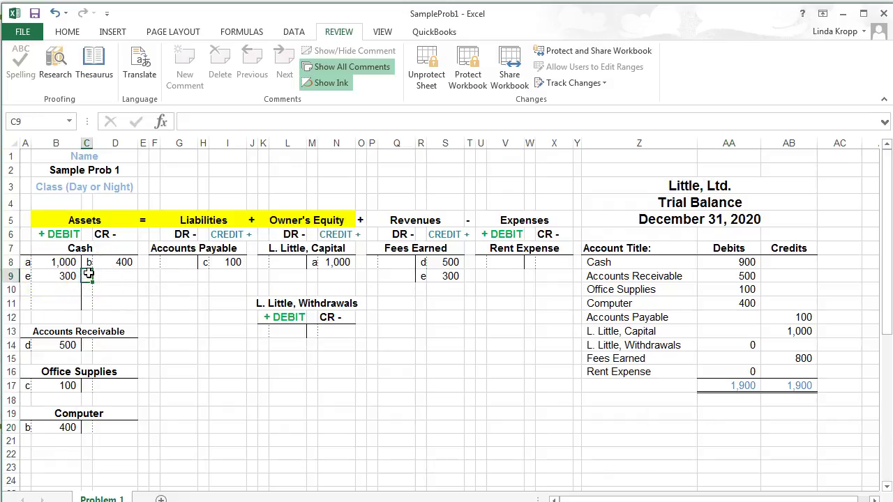
pyautogui.write('f')
pyautogui.moveTo(96, 275); pyautogui.dragTo(124, 274)
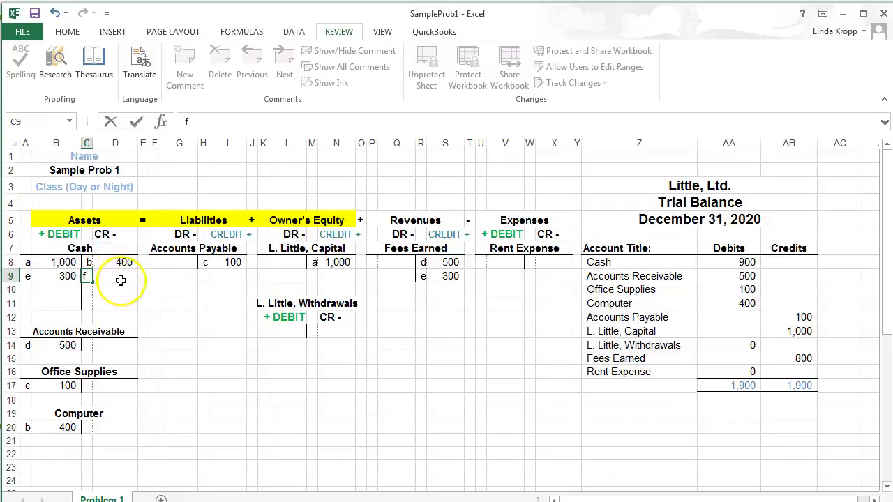
pyautogui.click(121, 279)
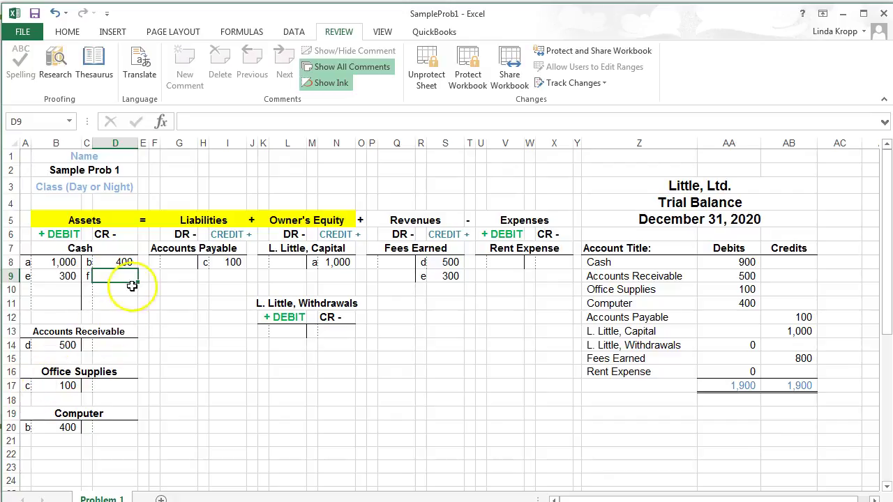
pyautogui.write('100')
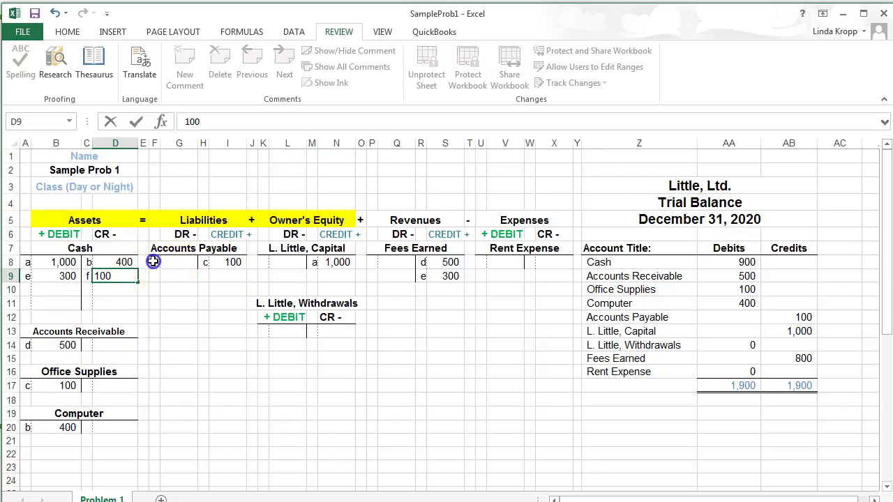
pyautogui.click(153, 261)
pyautogui.write('f')
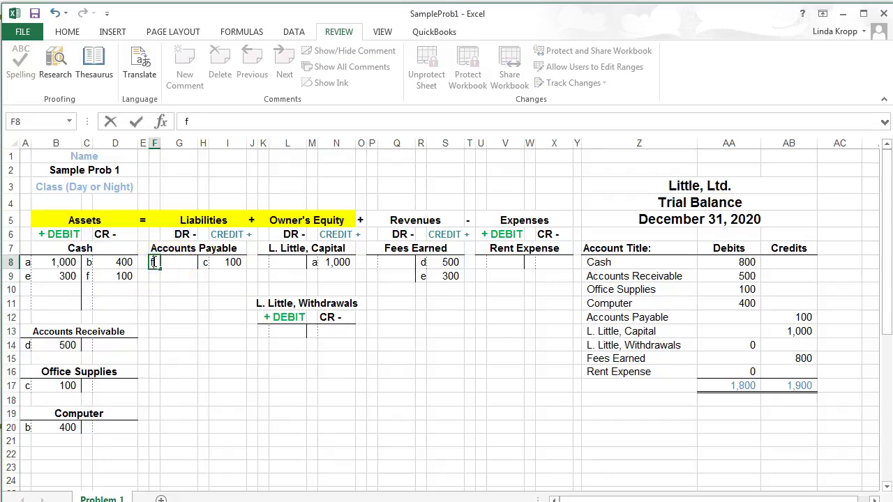
pyautogui.click(184, 261)
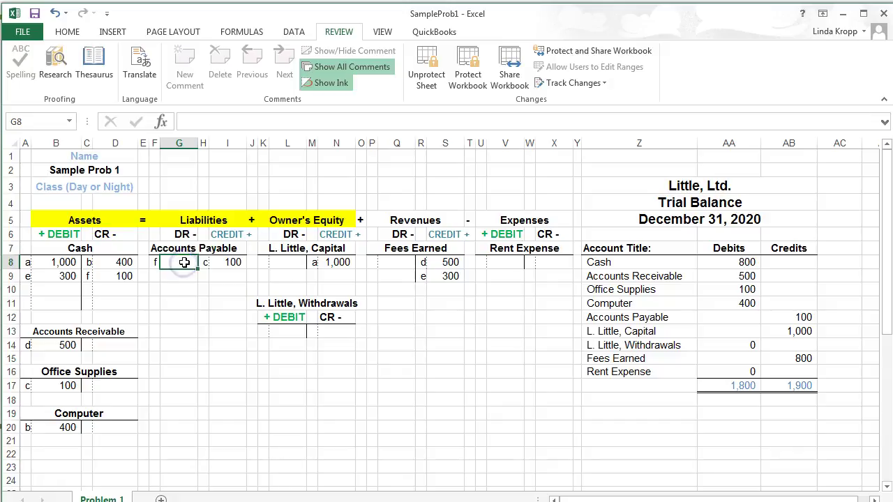
pyautogui.write('100')
pyautogui.click(184, 298)
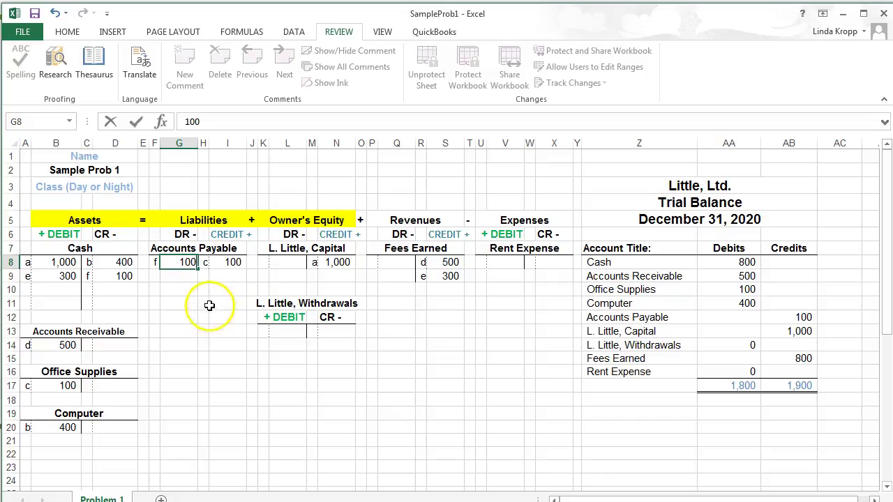
pyautogui.click(215, 303)
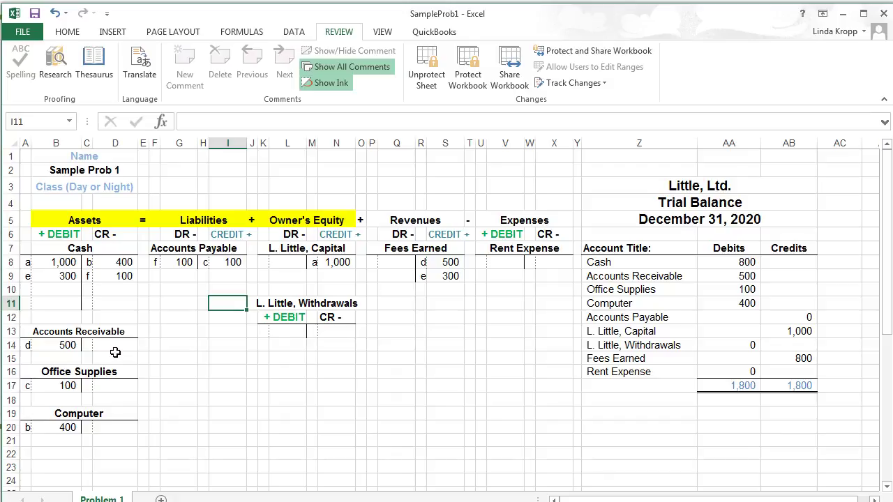
# Record transaction g as a 400 debit to Cash and a 400 credit to Accounts Receivable, labelling both entries g.
pyautogui.click(27, 288)
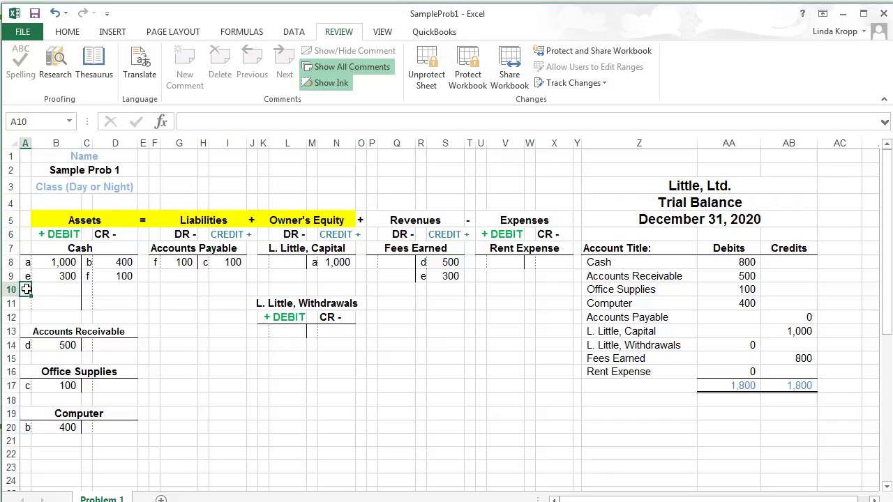
pyautogui.write('g')
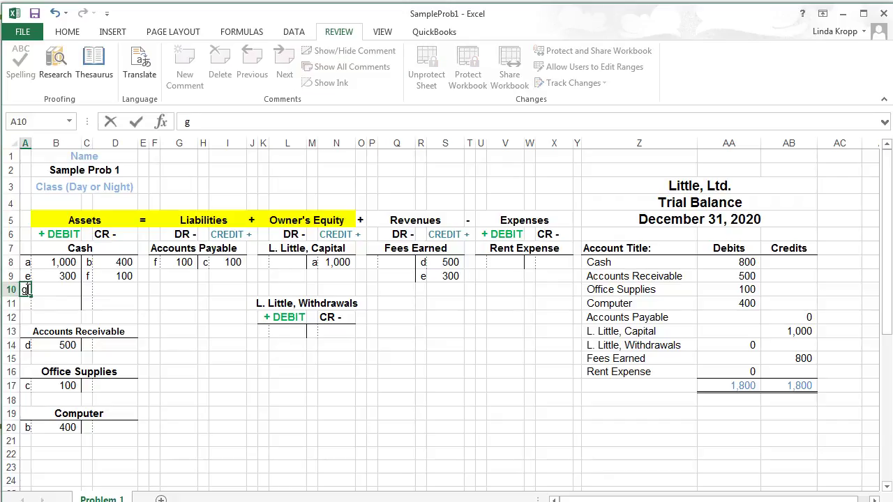
pyautogui.press('Tab')
pyautogui.write('400')
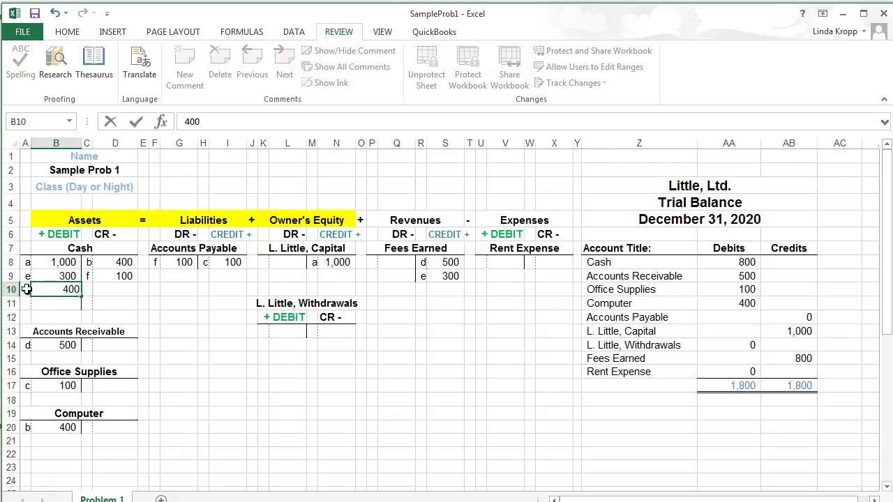
pyautogui.click(88, 345)
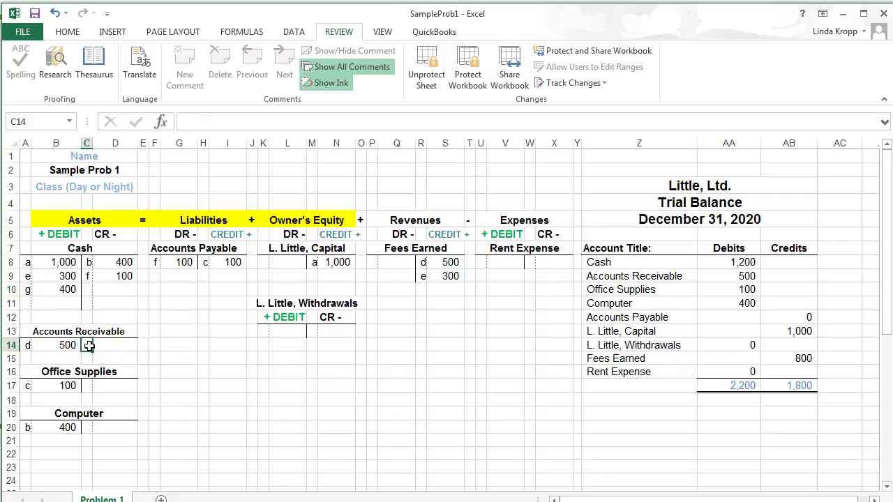
pyautogui.write('g')
pyautogui.press('Tab')
pyautogui.write('400')
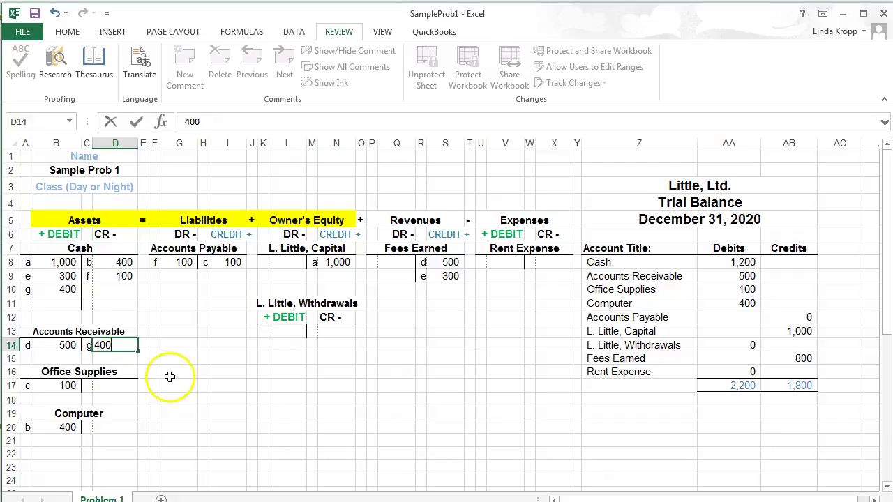
pyautogui.click(772, 425)
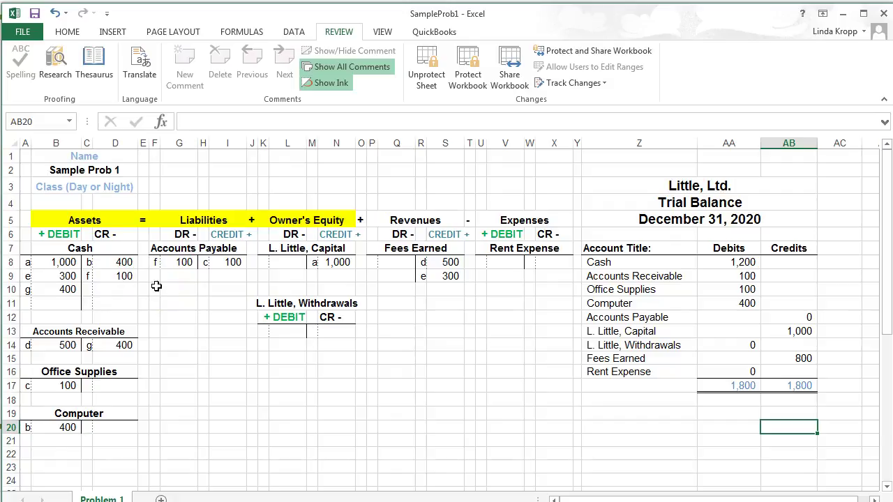
# Record transaction h as a 700 debit to Rent Expense and a 700 credit to Cash, labelling both entries h.
pyautogui.click(482, 264)
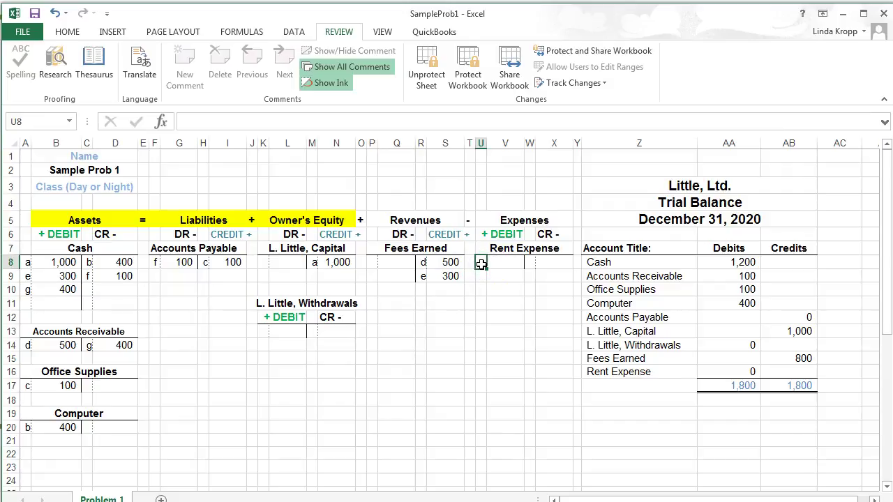
pyautogui.write('h')
pyautogui.press('Escape')
pyautogui.press('Tab')
pyautogui.write('700')
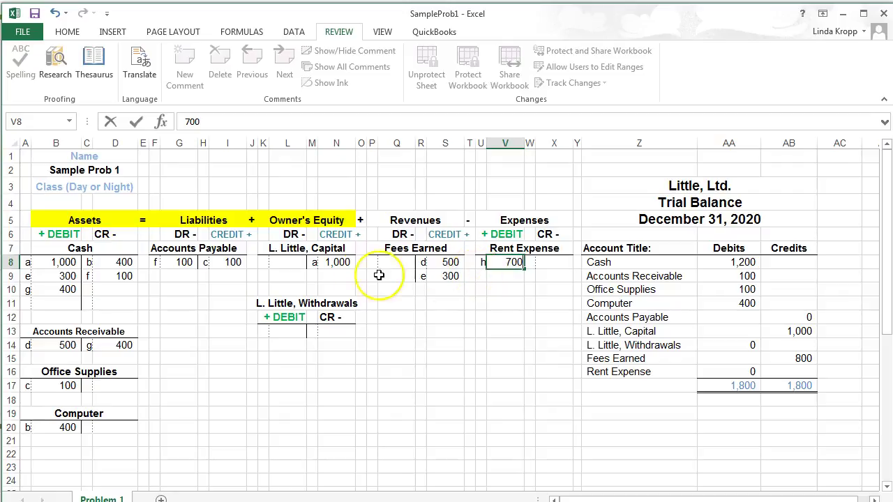
pyautogui.click(89, 288)
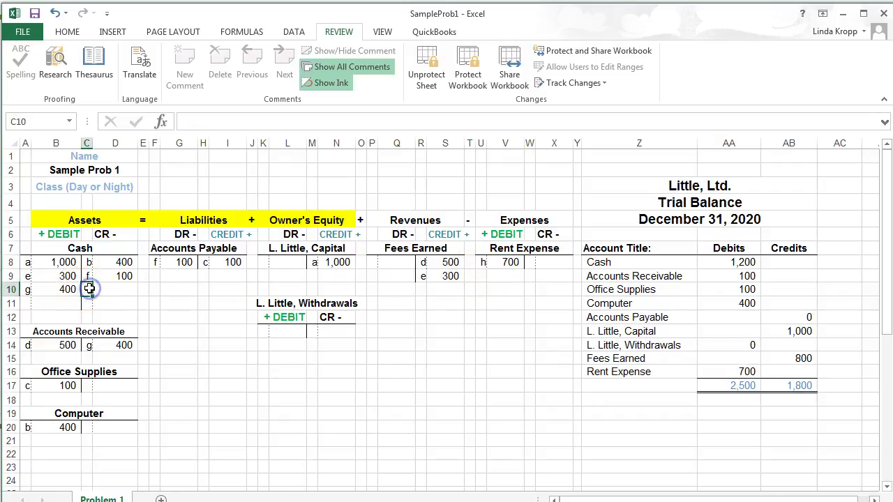
pyautogui.write('h')
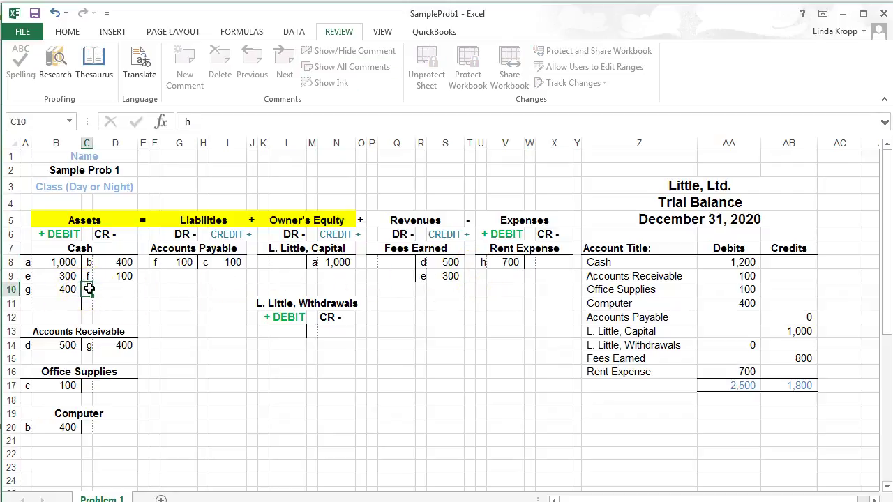
pyautogui.press('Tab')
pyautogui.write('700')
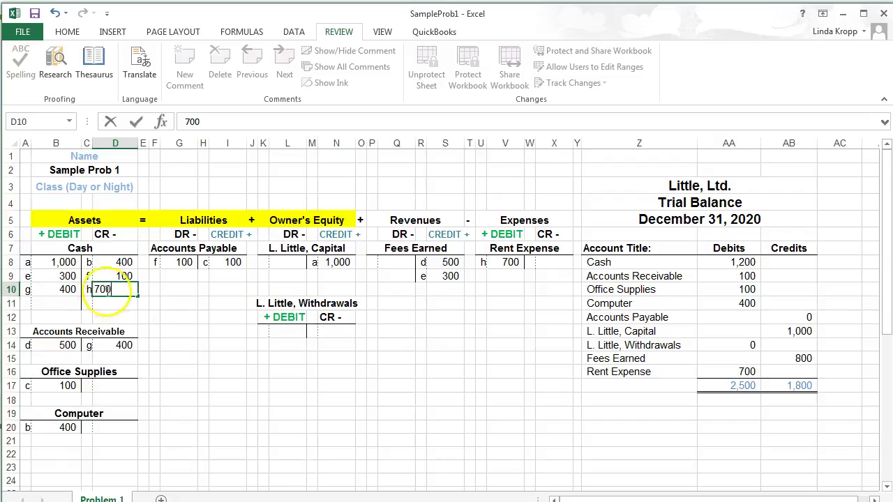
pyautogui.click(152, 301)
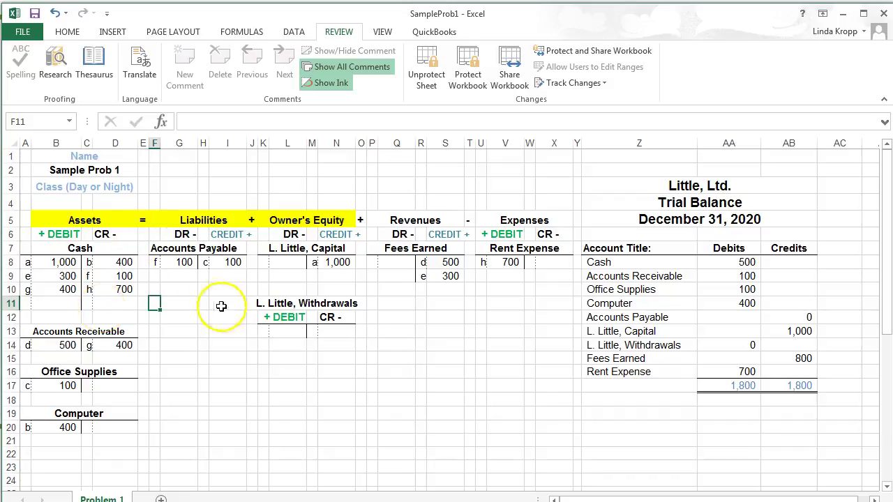
# Record transaction i as a 150 debit to the owner's Withdrawals account and a 150 credit to Cash, labelling both entries i.
pyautogui.click(261, 331)
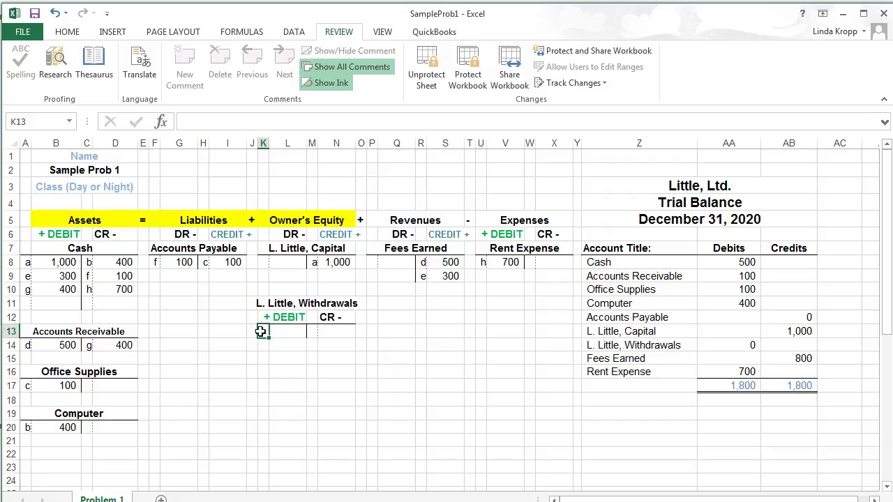
pyautogui.write('i')
pyautogui.click(290, 332)
pyautogui.write('150')
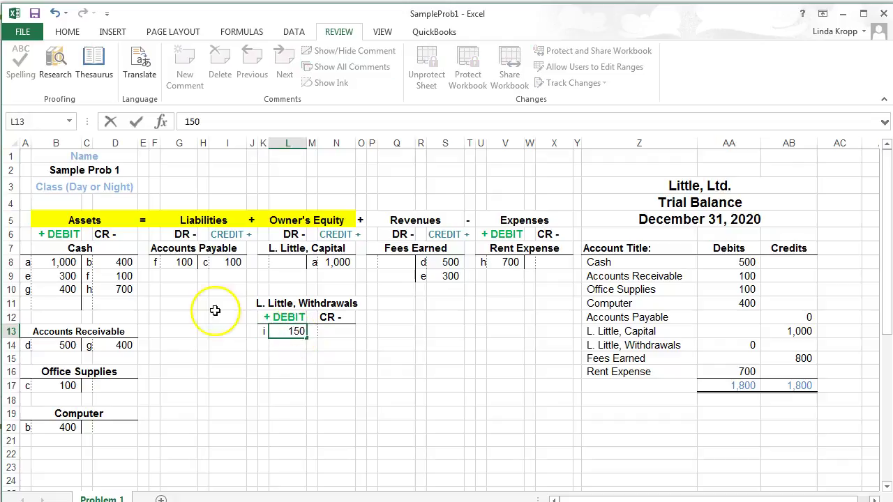
pyautogui.click(87, 303)
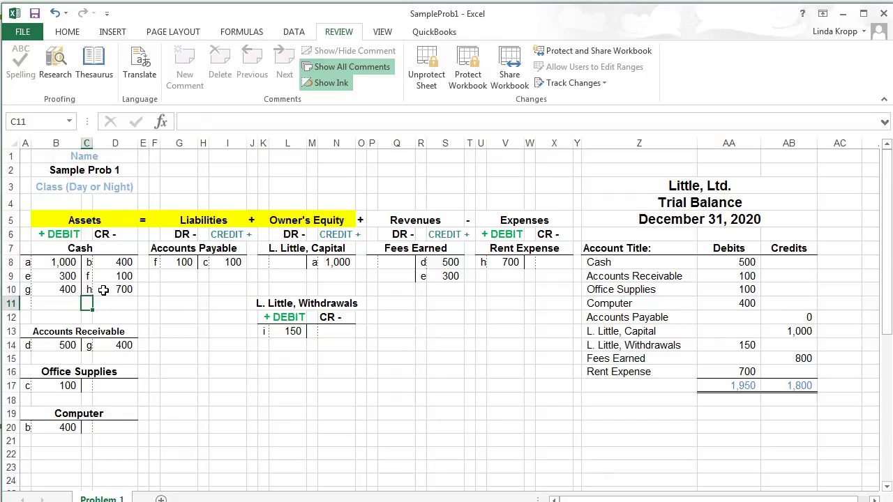
pyautogui.write('i')
pyautogui.click(120, 304)
pyautogui.write('150')
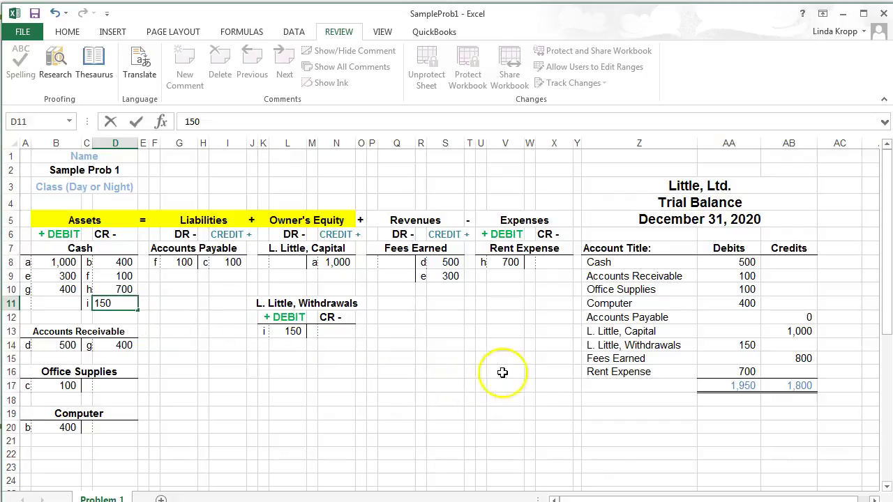
pyautogui.click(777, 414)
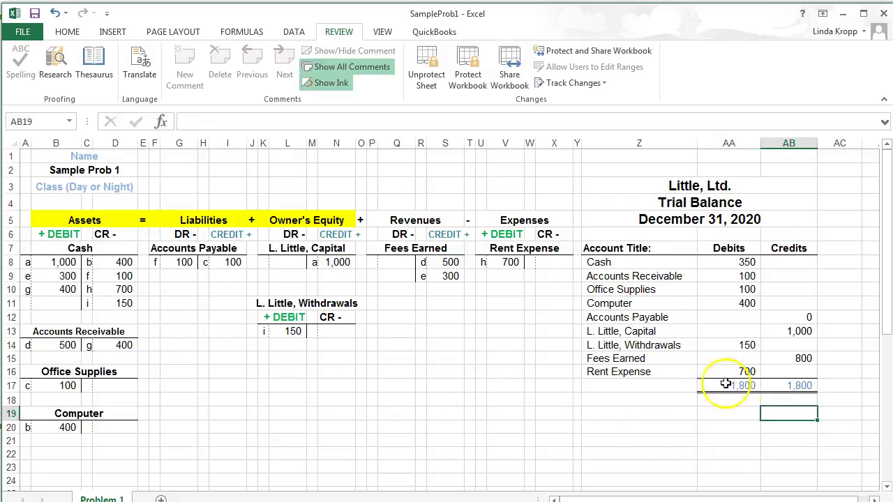